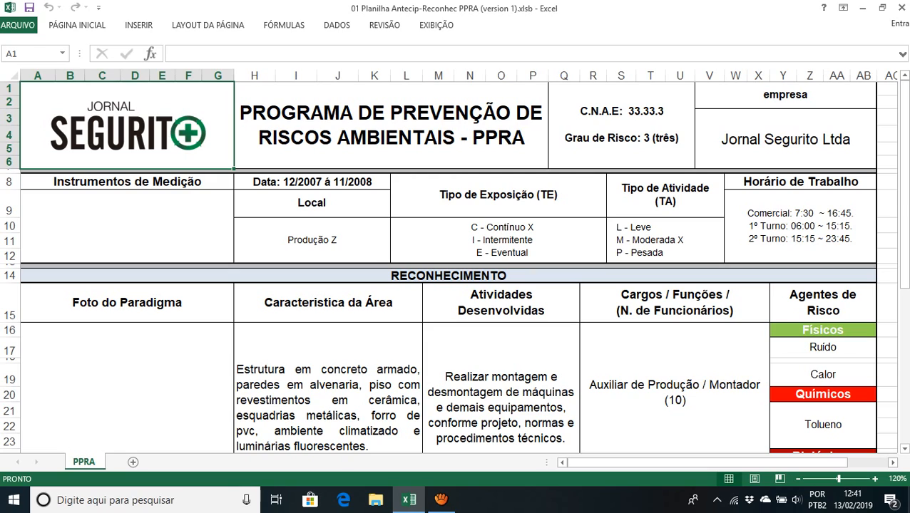
Review the PPRA header block: programme title, C.N.A.E. and risk degree, company name, and the Instrumentos de Medição heading.
{"action": "left_click", "coordinate": [391, 126]}
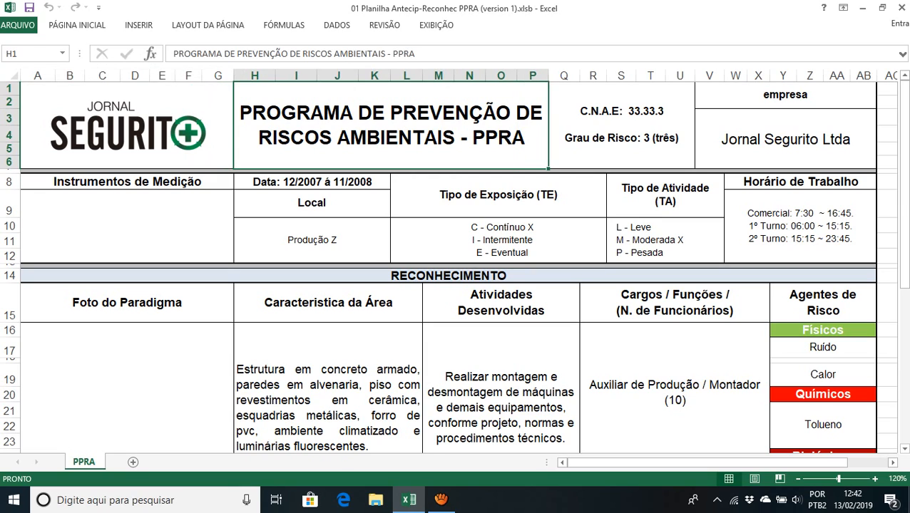
{"action": "left_click", "coordinate": [621, 125]}
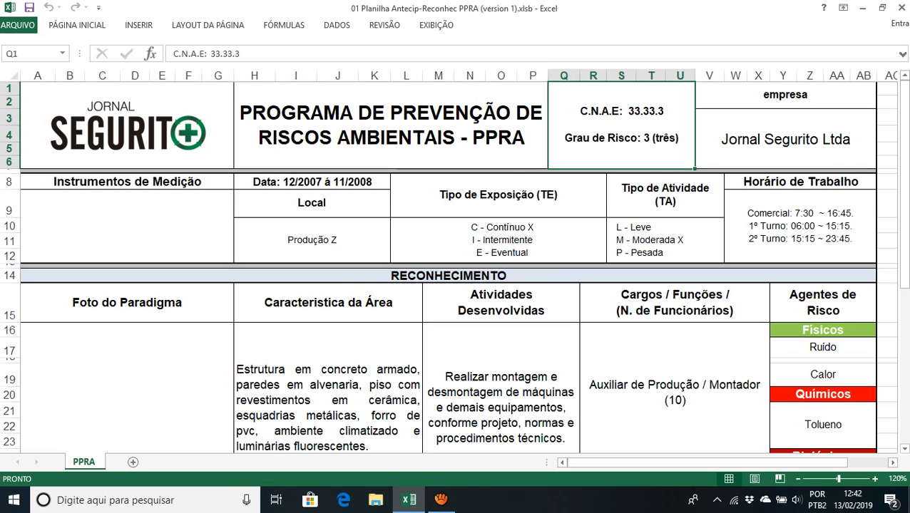
{"action": "left_click", "coordinate": [785, 95]}
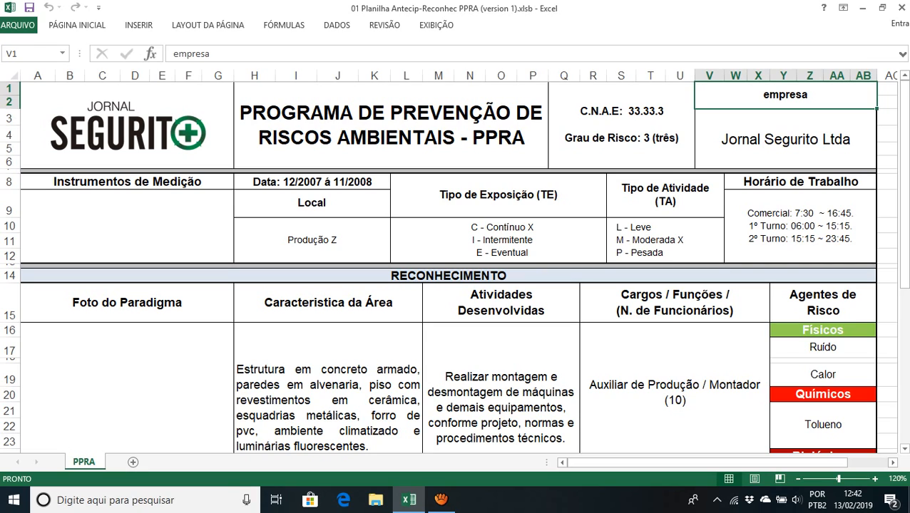
{"action": "key", "text": "Down"}
{"action": "key", "text": "Down"}
{"action": "key", "text": "Down"}
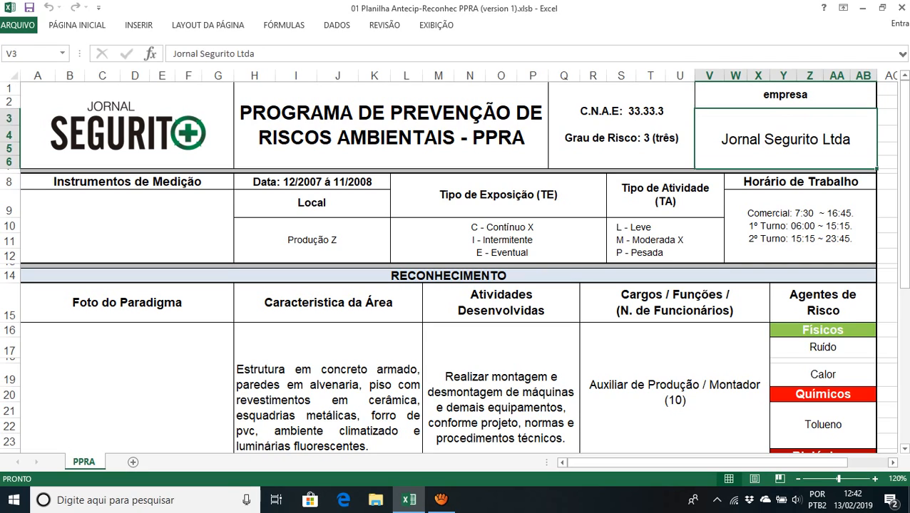
{"action": "key", "text": "Left"}
{"action": "key", "text": "Left"}
{"action": "key", "text": "Left"}
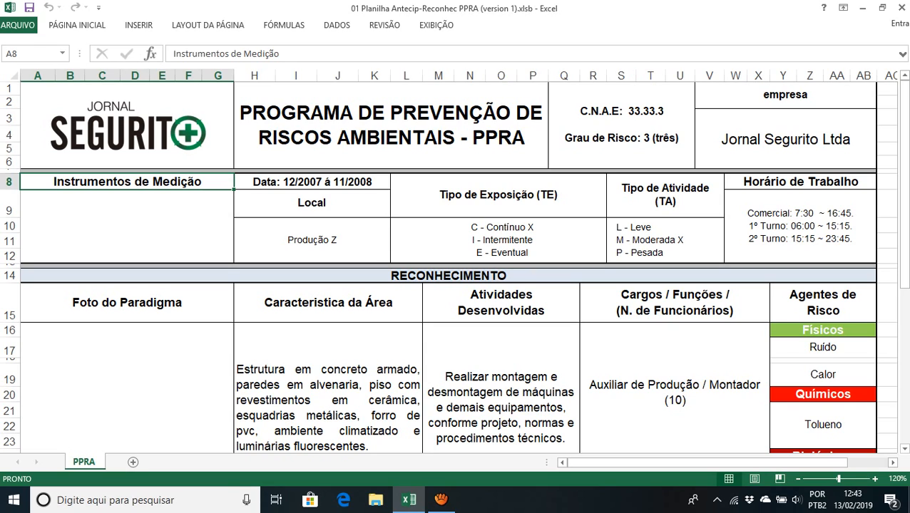
Review the RECONHECIMENTO section, from Foto do Paradigma through area, activities and job functions to the physical, chemical and biological risk agents.
{"action": "left_click", "coordinate": [127, 388]}
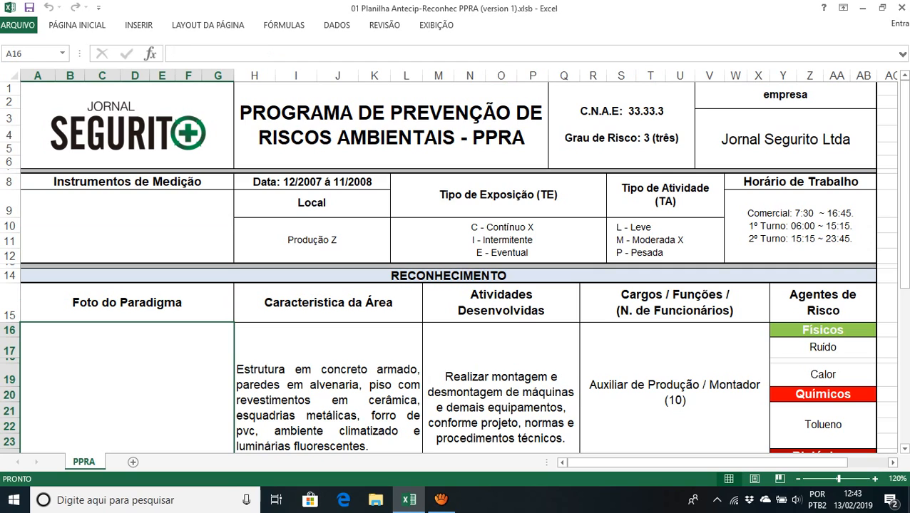
{"action": "key", "text": "Down"}
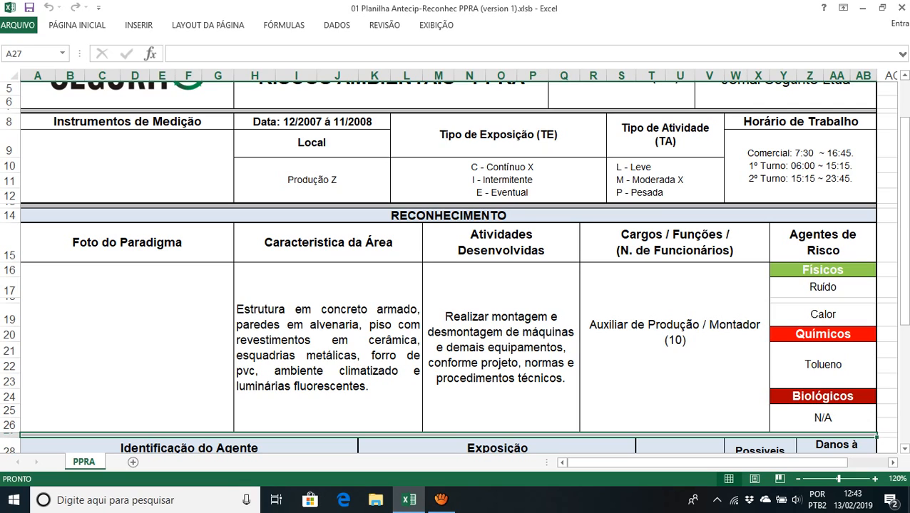
{"action": "left_click", "coordinate": [127, 347]}
{"action": "left_click", "coordinate": [328, 347]}
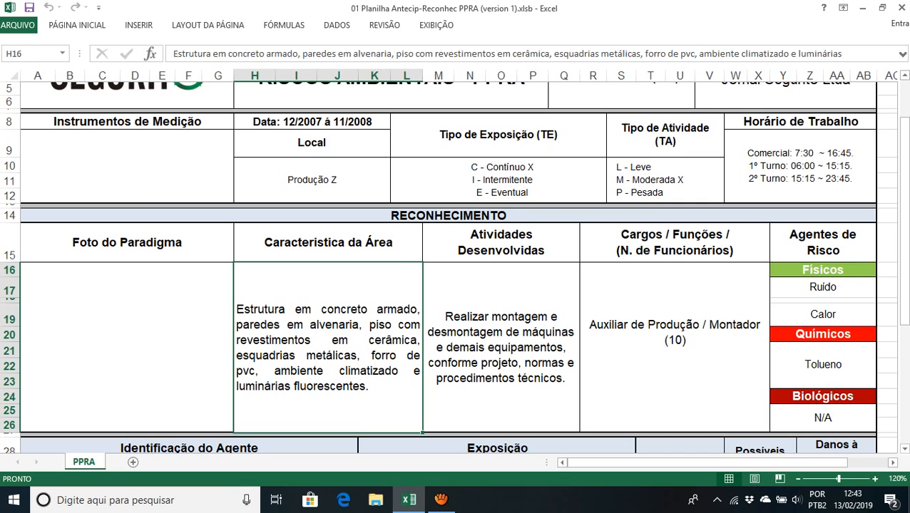
{"action": "left_click", "coordinate": [501, 347]}
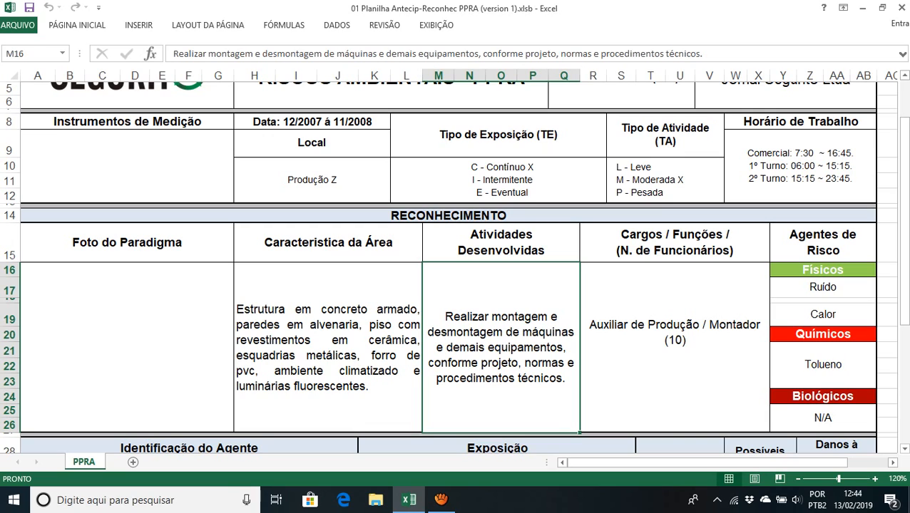
{"action": "left_click", "coordinate": [674, 347]}
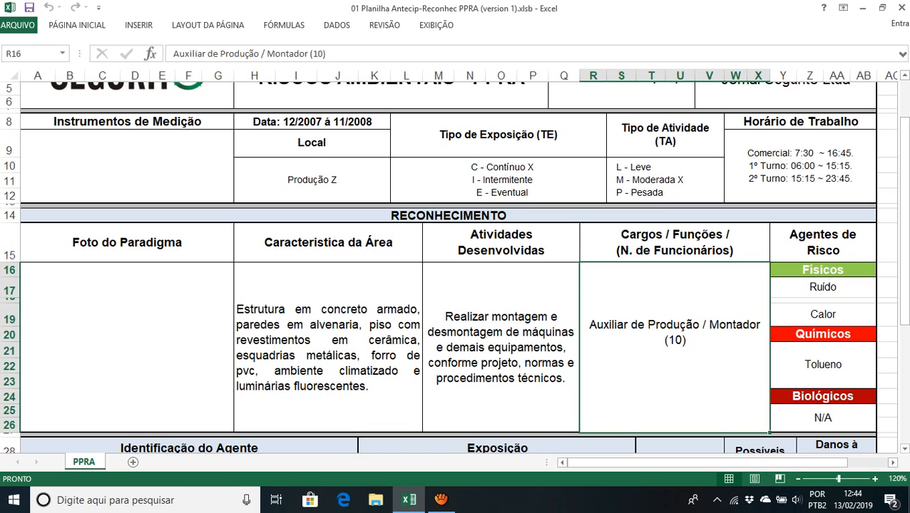
{"action": "left_click", "coordinate": [822, 270]}
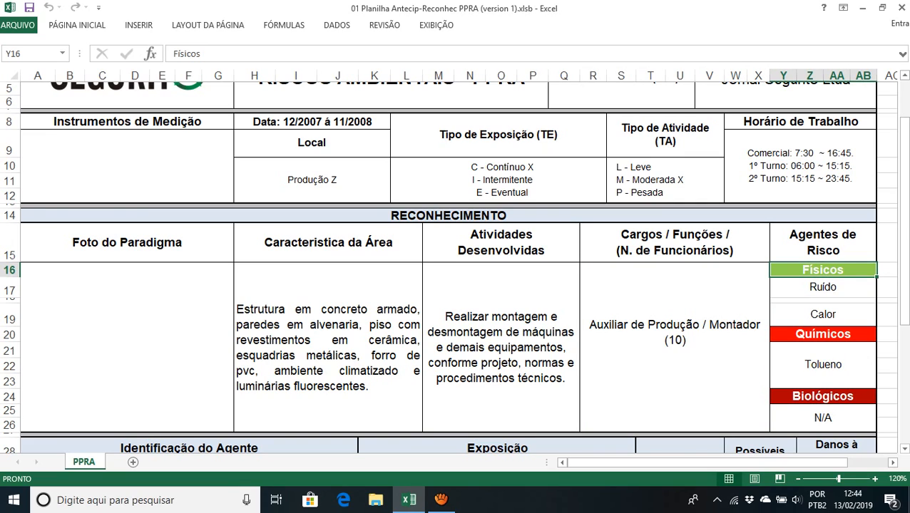
{"action": "key", "text": "Down"}
{"action": "key", "text": "Down"}
{"action": "key", "text": "Down"}
{"action": "key", "text": "Down"}
{"action": "key", "text": "Down"}
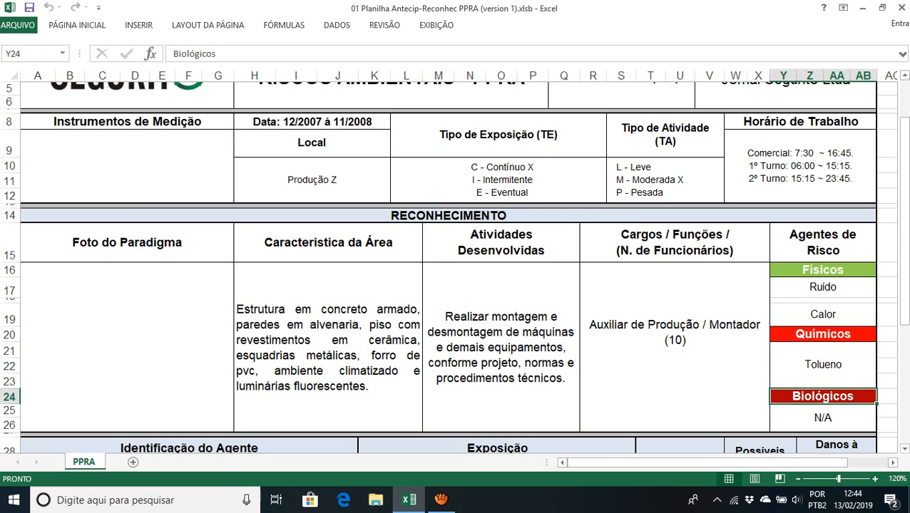
{"action": "key", "text": "Down"}
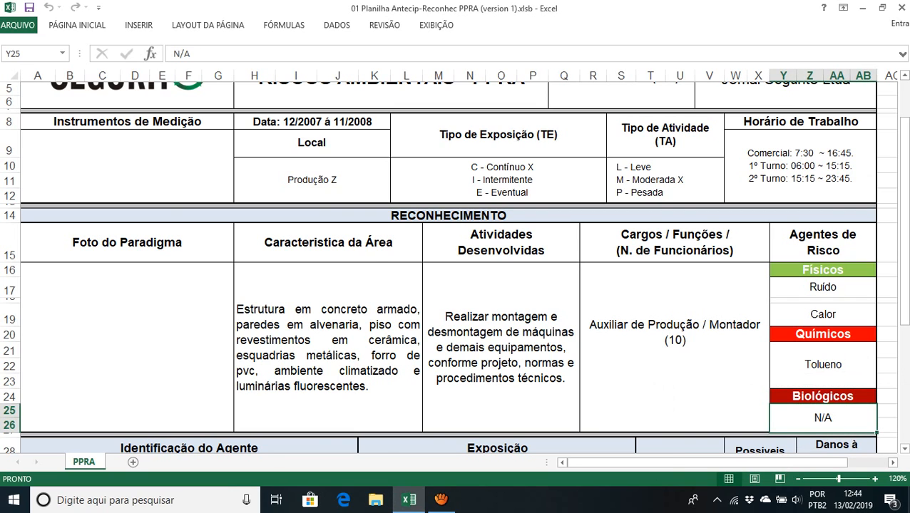
Examine the Identificação do Agente table, covering the RUÍDO row's risk agent and Geração entries.
{"action": "key", "text": "Down"}
{"action": "key", "text": "Down"}
{"action": "key", "text": "Left"}
{"action": "key", "text": "Left"}
{"action": "key", "text": "Left"}
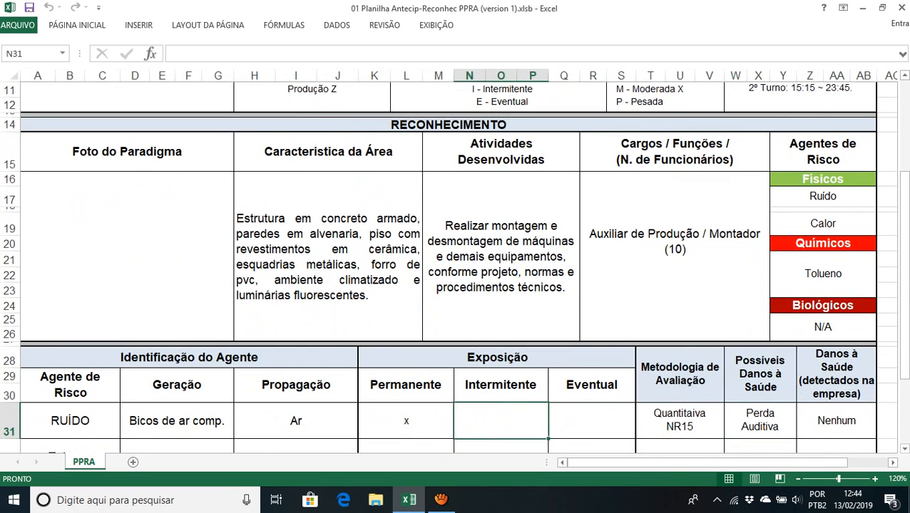
{"action": "key", "text": "Left"}
{"action": "key", "text": "Left"}
{"action": "key", "text": "Left"}
{"action": "key", "text": "Left"}
{"action": "key", "text": "Down"}
{"action": "key", "text": "Up"}
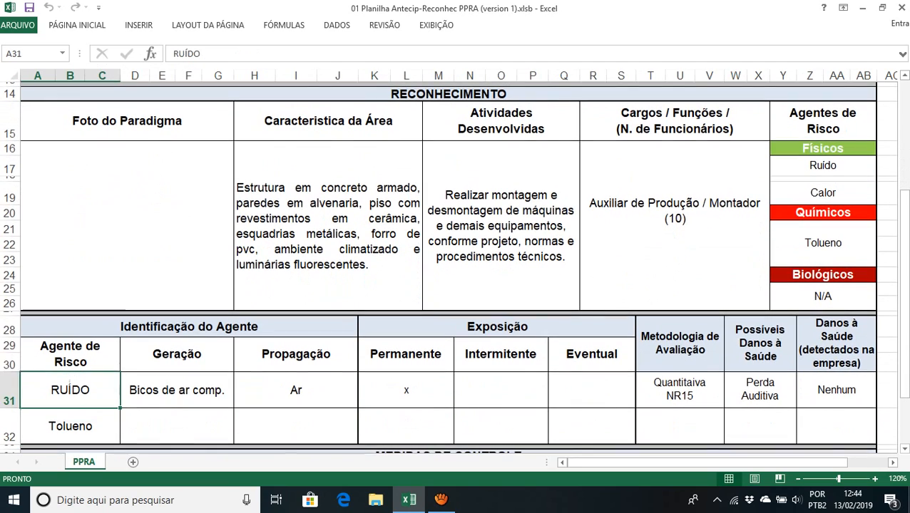
{"action": "key", "text": "Up"}
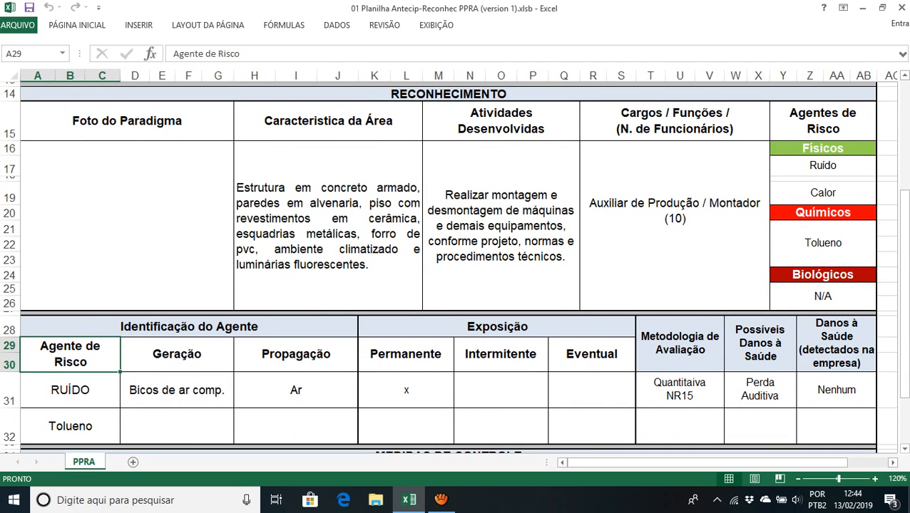
{"action": "key", "text": "Down"}
{"action": "key", "text": "Right"}
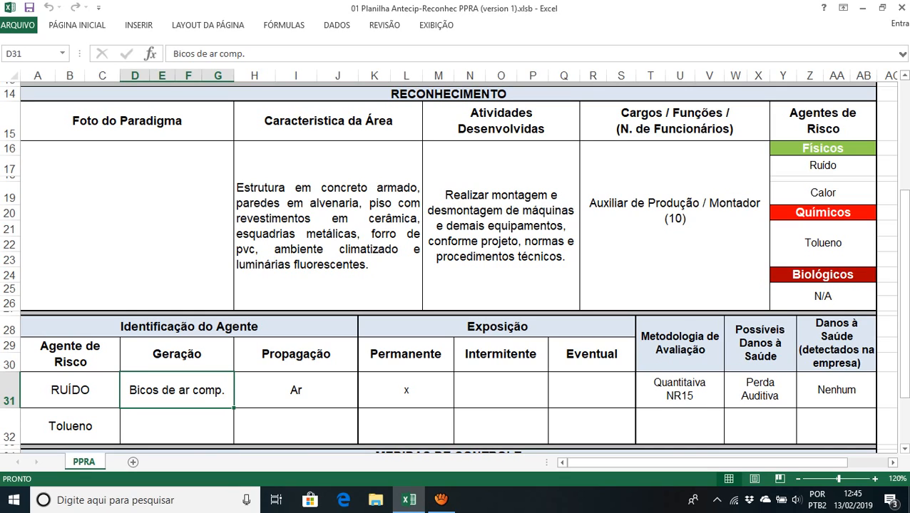
Check the RUÍDO row's Propagação entry and its Permanente, Intermitente and Eventual exposure columns.
{"action": "left_click", "coordinate": [296, 390]}
{"action": "left_click", "coordinate": [407, 389]}
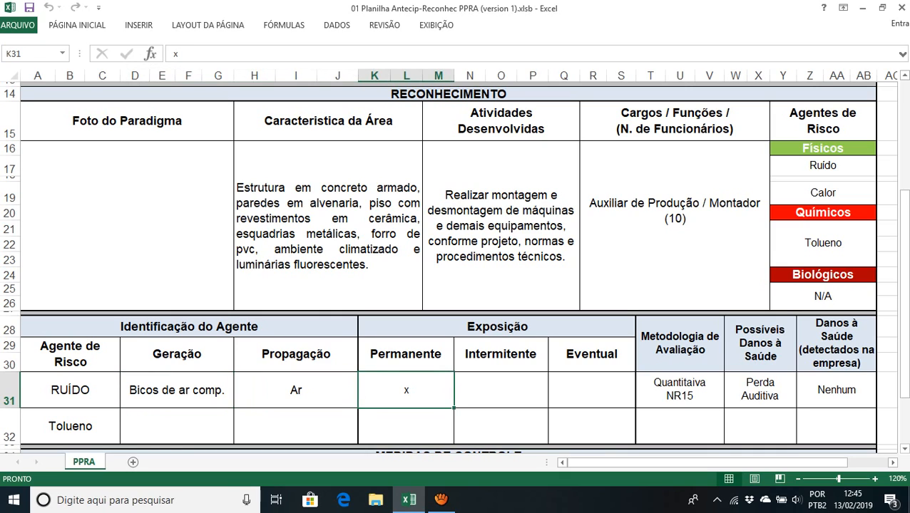
{"action": "left_click", "coordinate": [500, 390]}
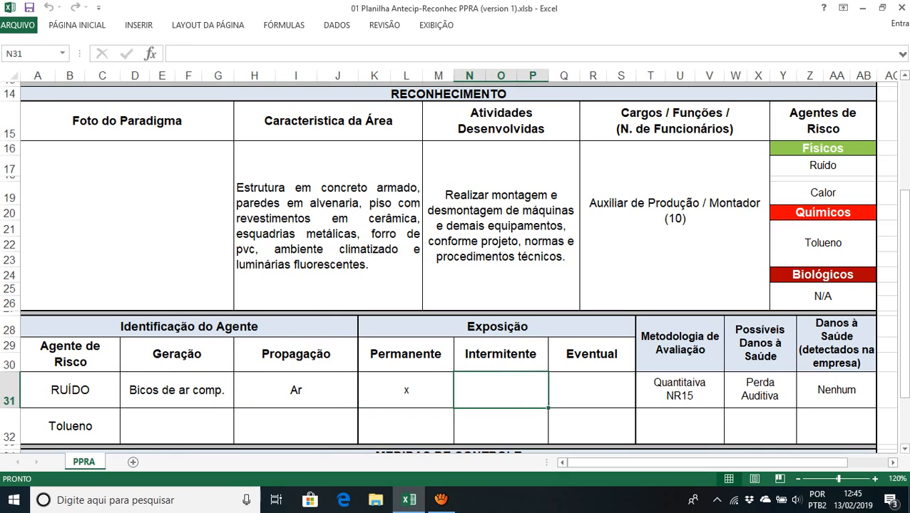
{"action": "left_click", "coordinate": [592, 390]}
{"action": "left_click", "coordinate": [500, 390]}
{"action": "left_click", "coordinate": [407, 390]}
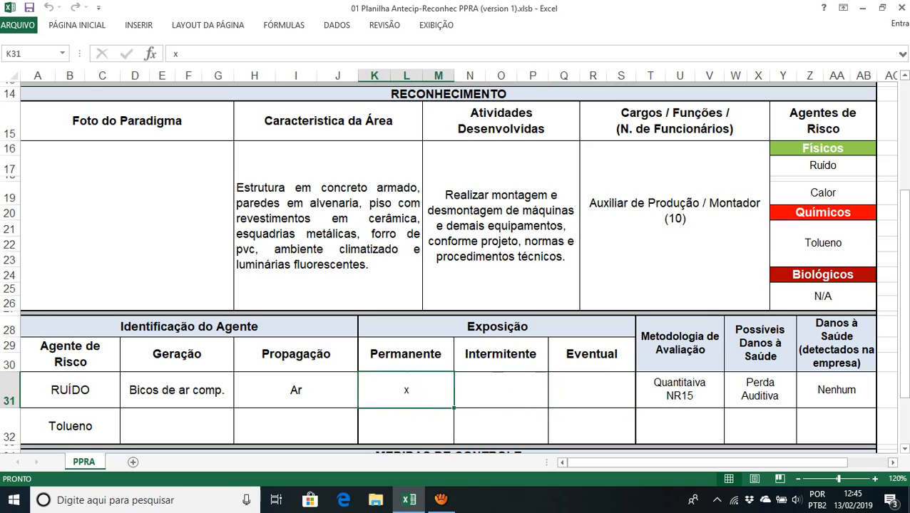
Correct the first word of the RUÍDO row's Metodologia de Avaliação entry to "Quantitativa".
{"action": "key", "text": "Right"}
{"action": "key", "text": "Right"}
{"action": "key", "text": "Right"}
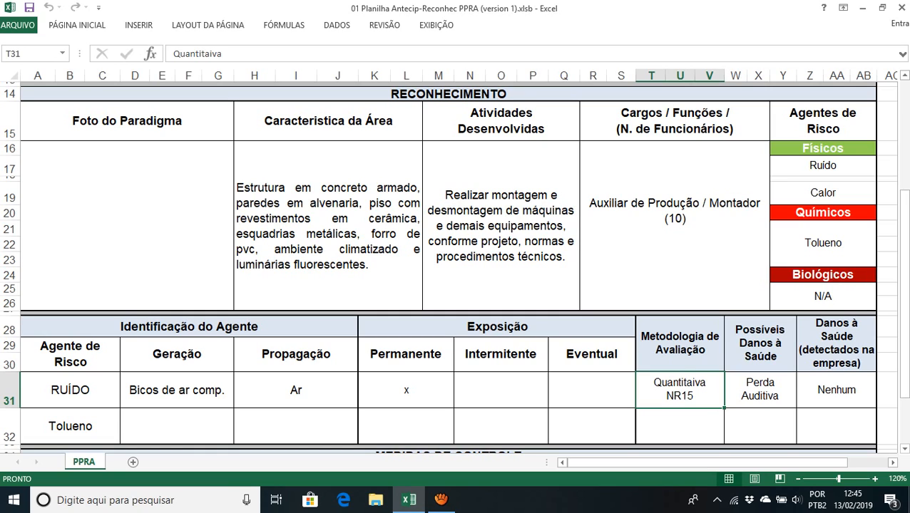
{"action": "double_click", "coordinate": [693, 384]}
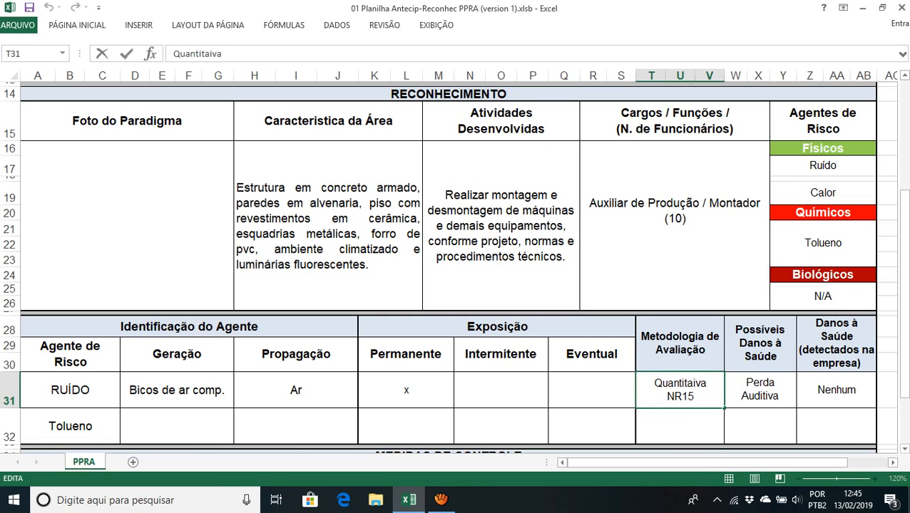
{"action": "type", "text": "t"}
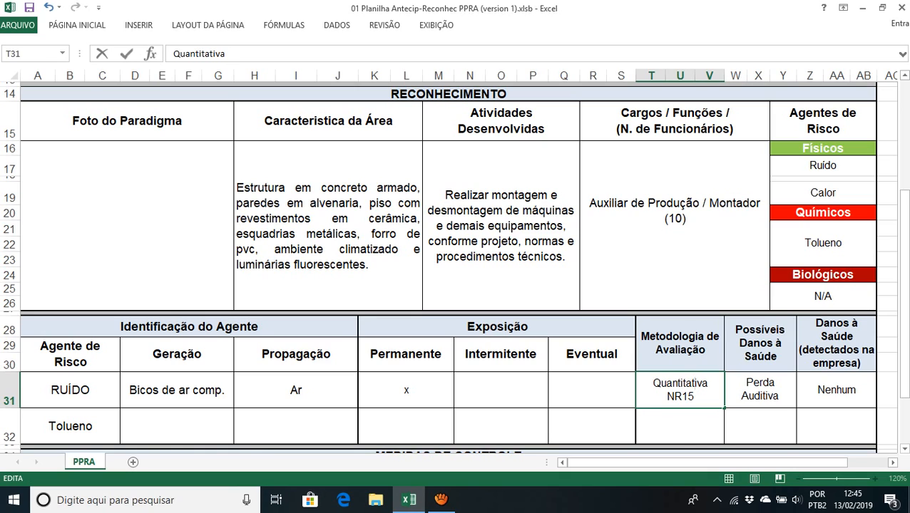
{"action": "left_click", "coordinate": [760, 390]}
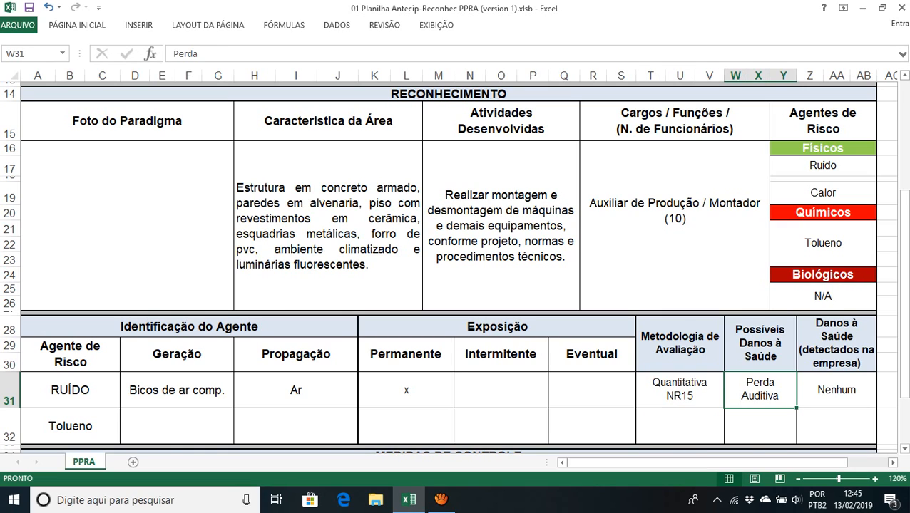
Look over the Tolueno row, from Danos à Saúde back to its Agente de Risco entry.
{"action": "left_click", "coordinate": [837, 426]}
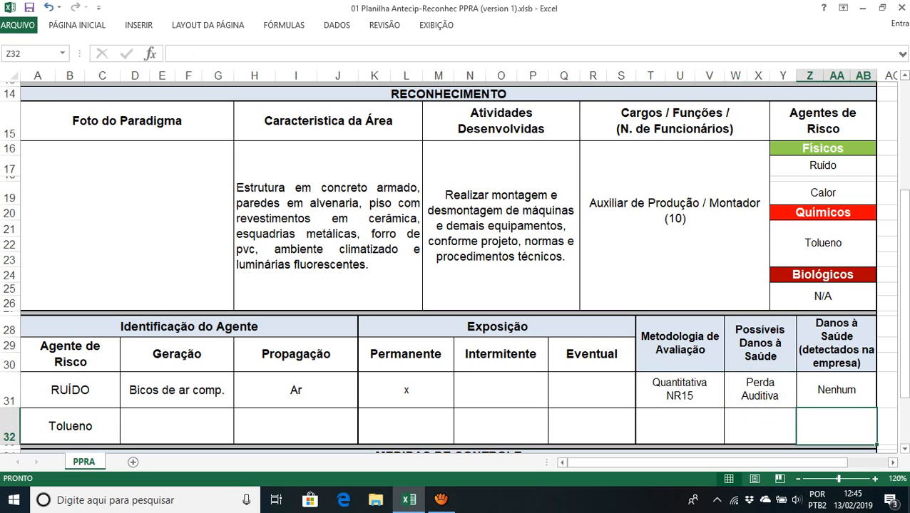
{"action": "key", "text": "Left"}
{"action": "key", "text": "Left"}
{"action": "key", "text": "Left"}
{"action": "key", "text": "Left"}
{"action": "key", "text": "Left"}
{"action": "key", "text": "Left"}
{"action": "key", "text": "Left"}
{"action": "key", "text": "Left"}
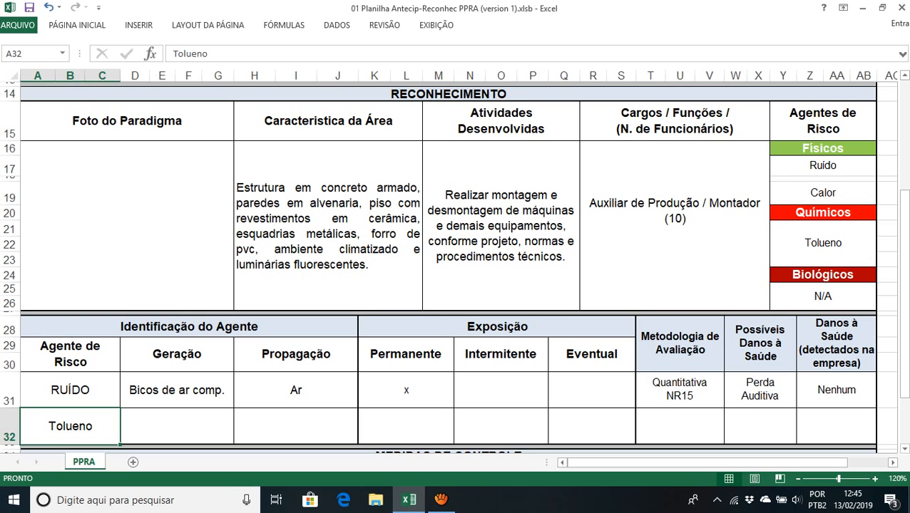
View the MEDIDAS DE CONTROLE section, starting at Medida de Proteção Coletiva.
{"action": "key", "text": "Down"}
{"action": "key", "text": "Down"}
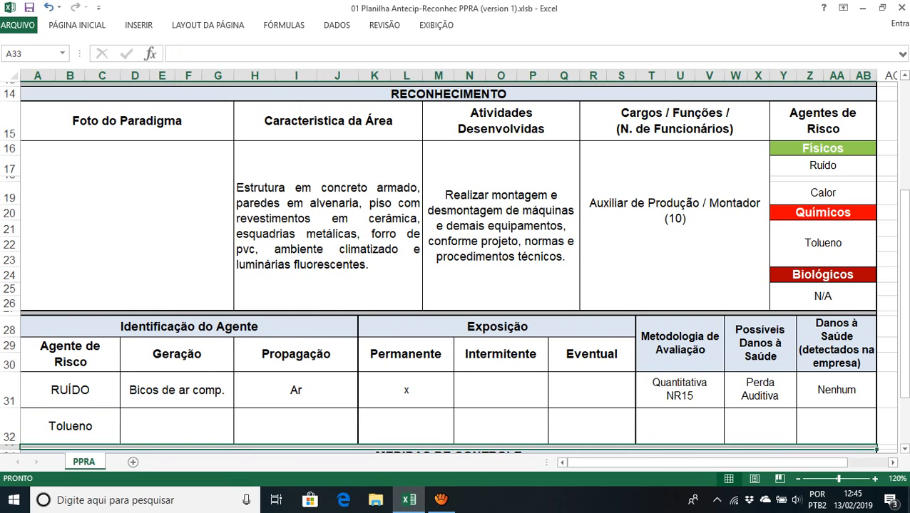
{"action": "key", "text": "Down"}
{"action": "key", "text": "Down"}
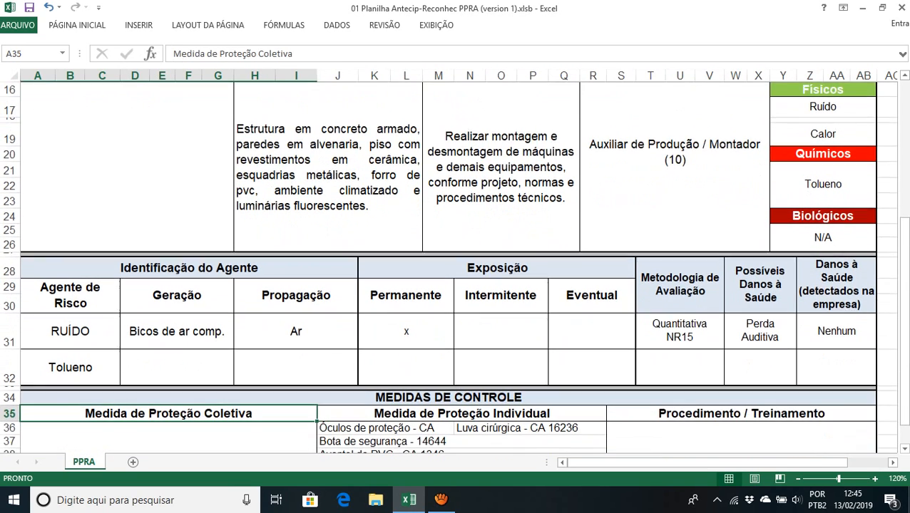